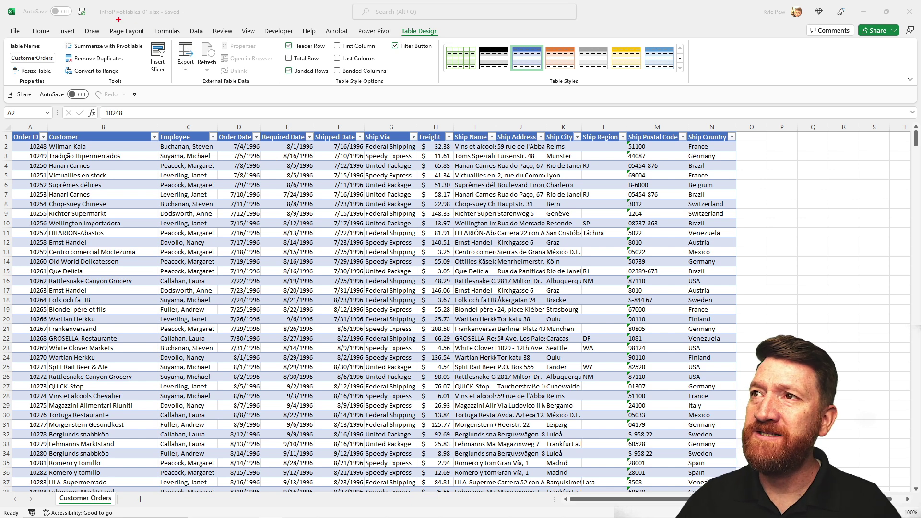
left_click_drag(121, 16, 146, 119)
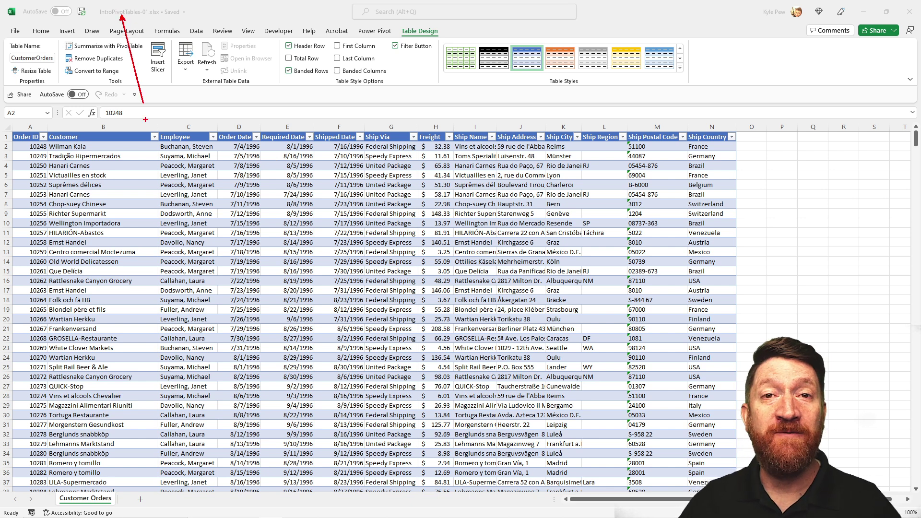
key("Escape")
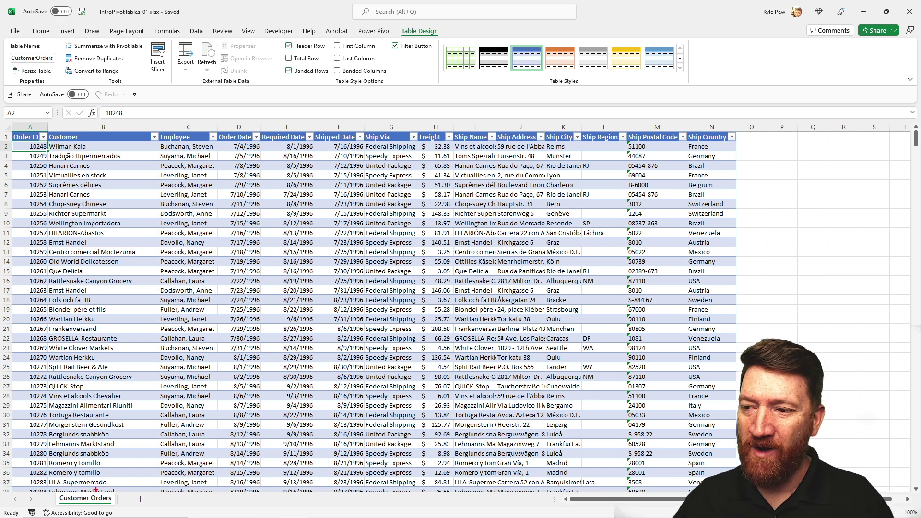
left_click_drag(94, 489, 124, 431)
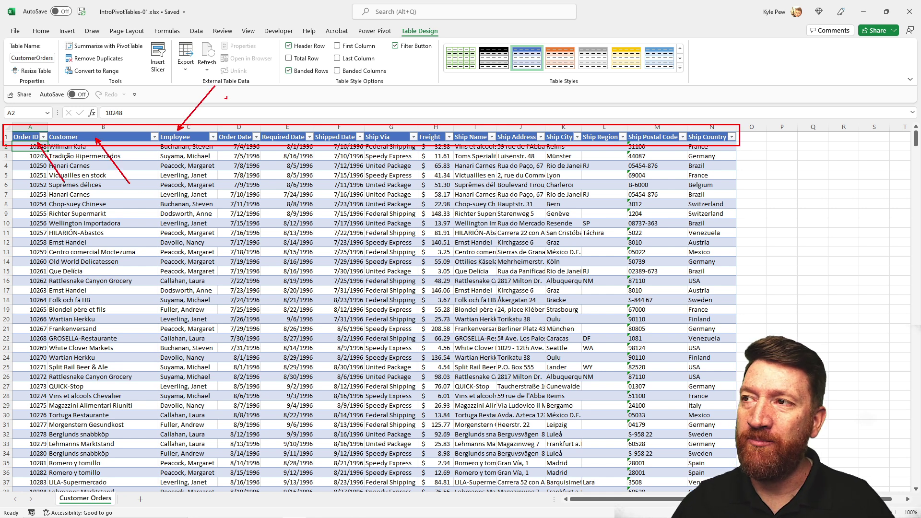
left_click_drag(249, 133, 347, 64)
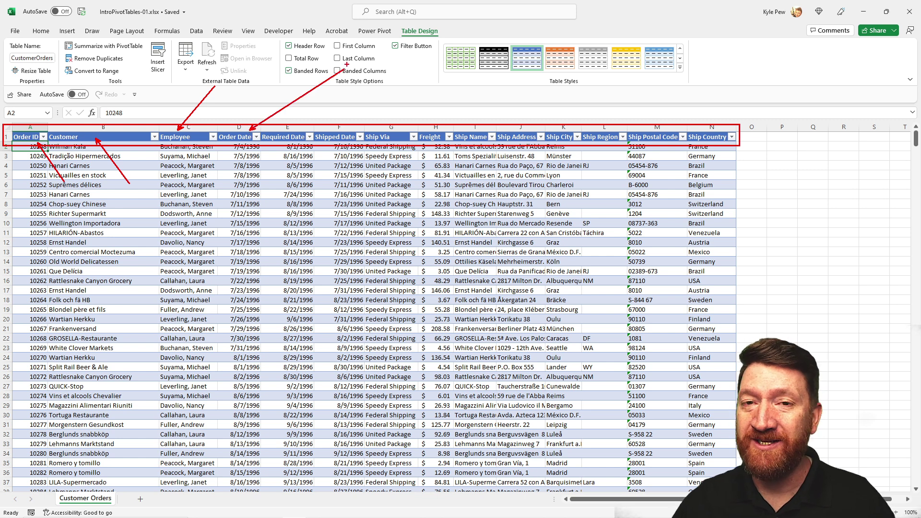
left_click_drag(434, 129, 454, 94)
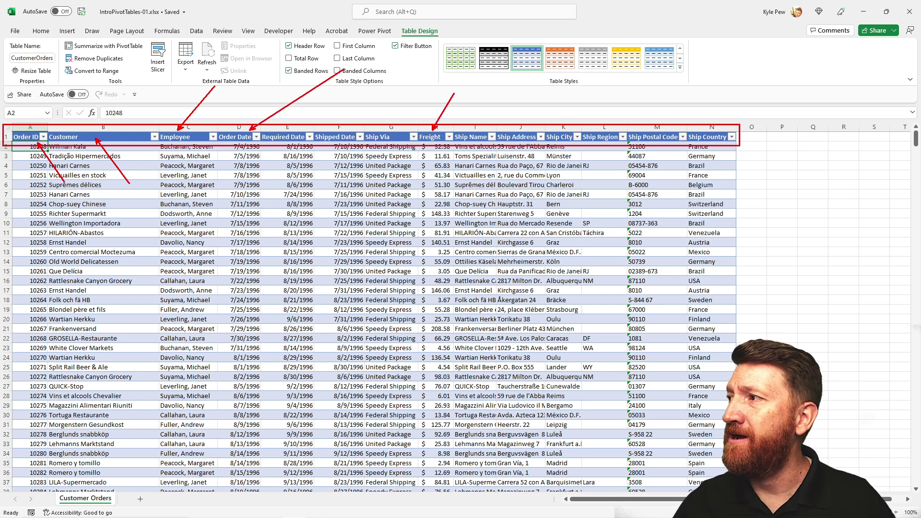
left_click_drag(718, 133, 752, 81)
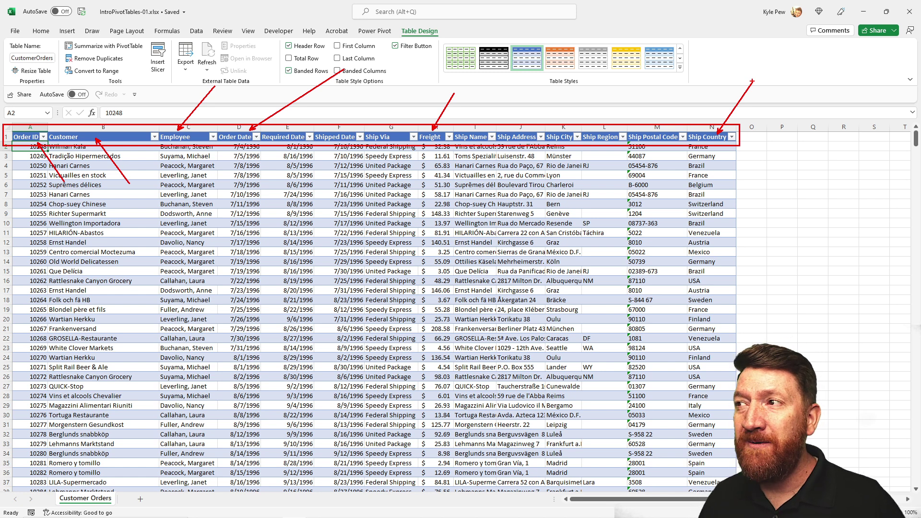
key("Escape")
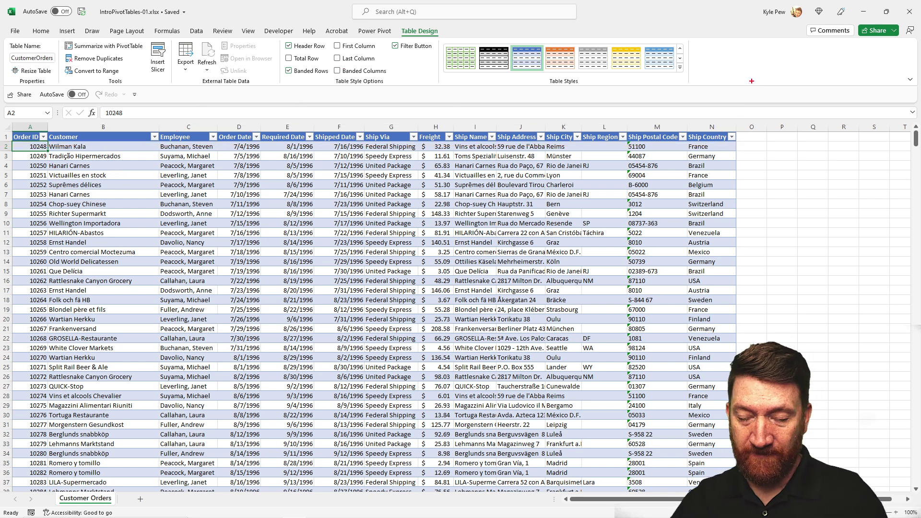
left_click_drag(437, 129, 472, 61)
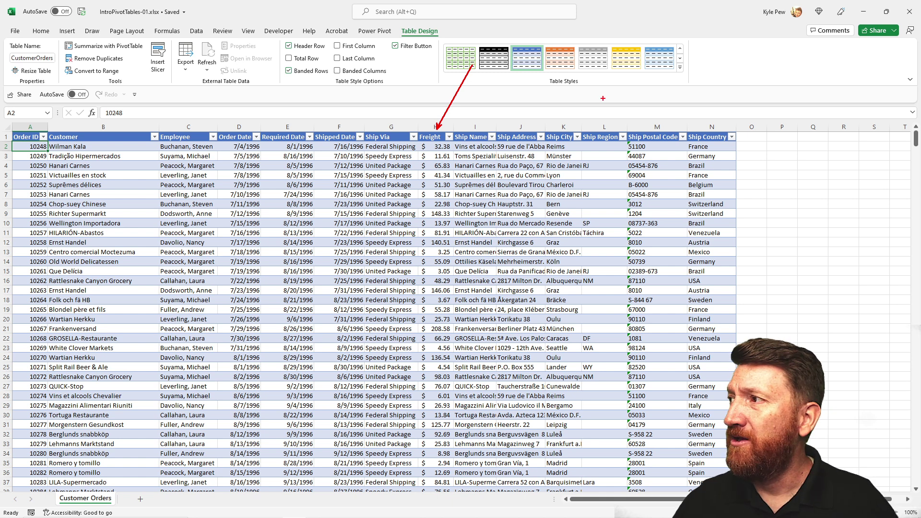
left_click_drag(718, 127, 762, 62)
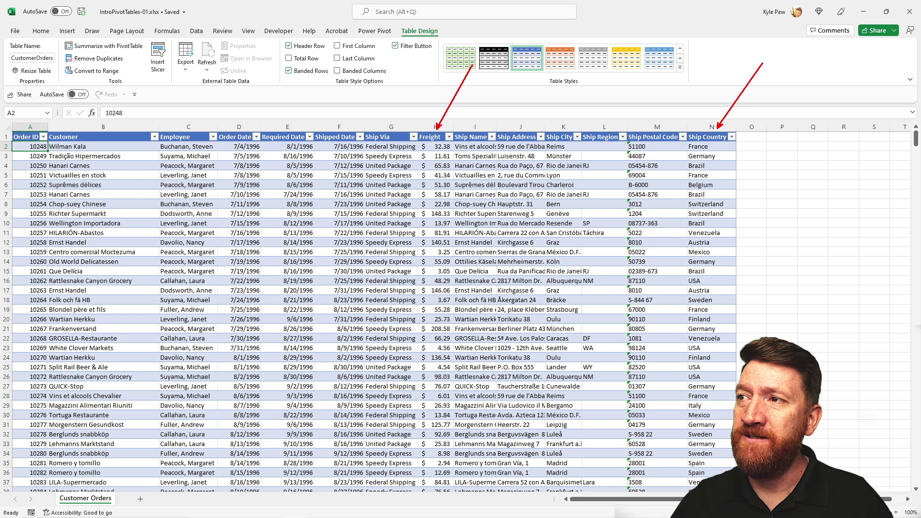
left_click_drag(248, 133, 244, 106)
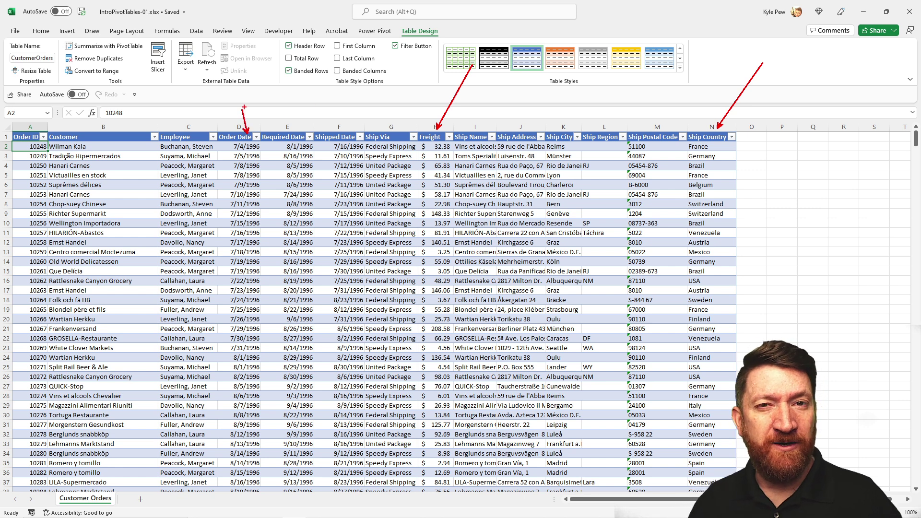
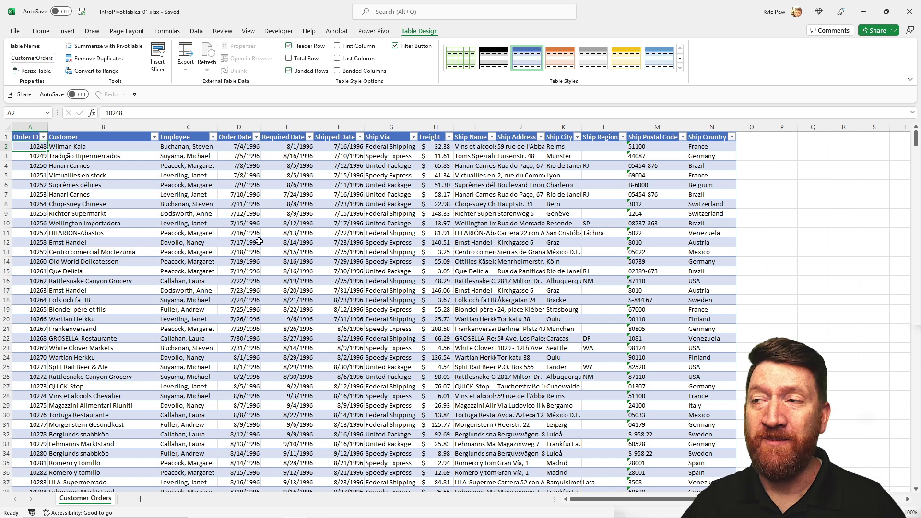
Create a PivotTable from the CustomerOrders table on a new worksheet.
left_click(200, 234)
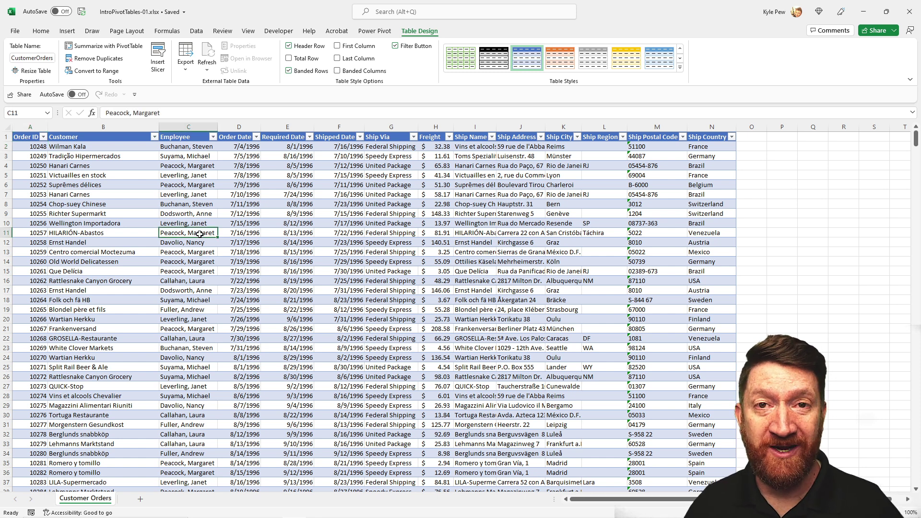
left_click(67, 32)
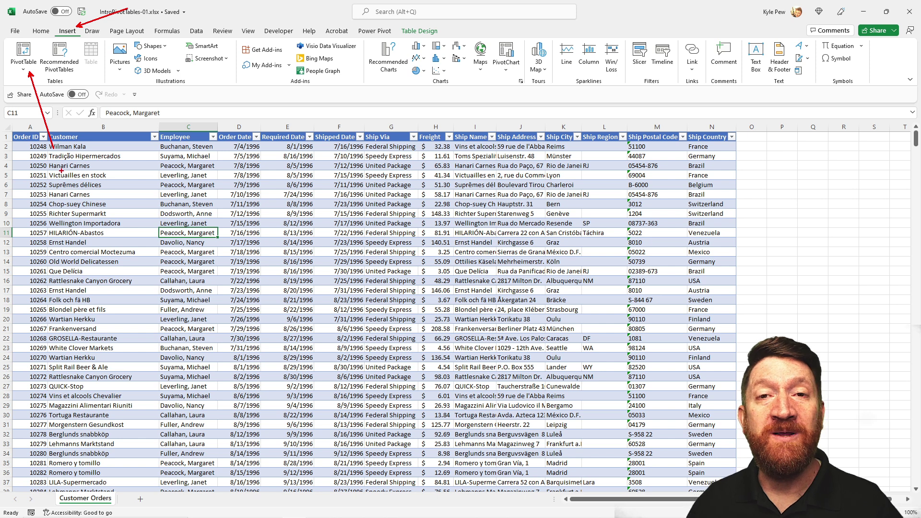
left_click(26, 72)
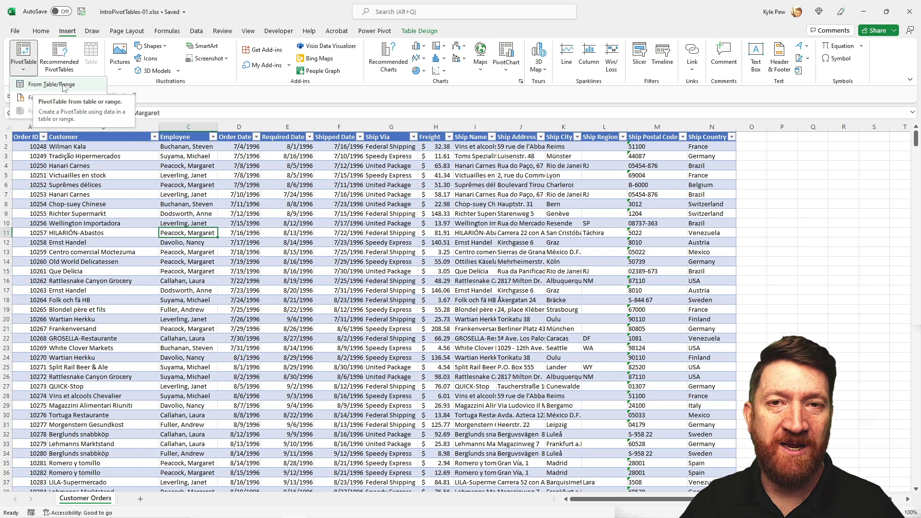
left_click(64, 87)
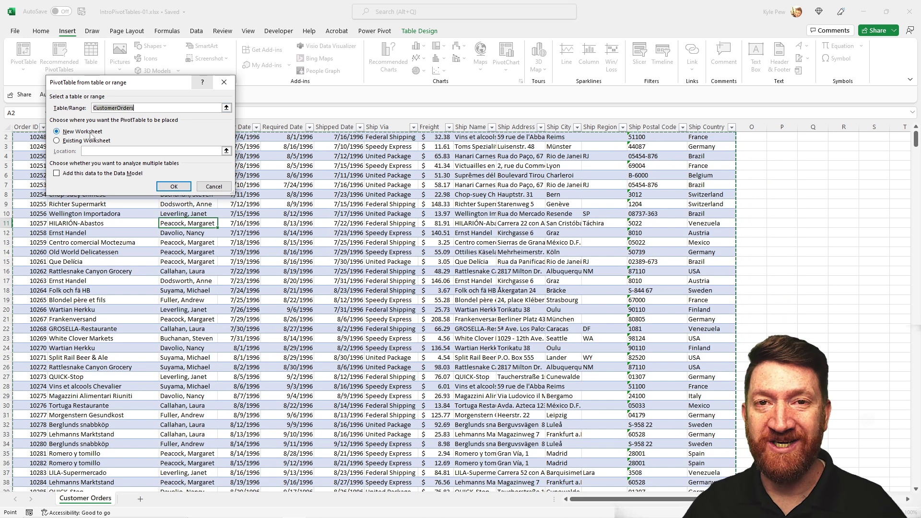
left_click(173, 187)
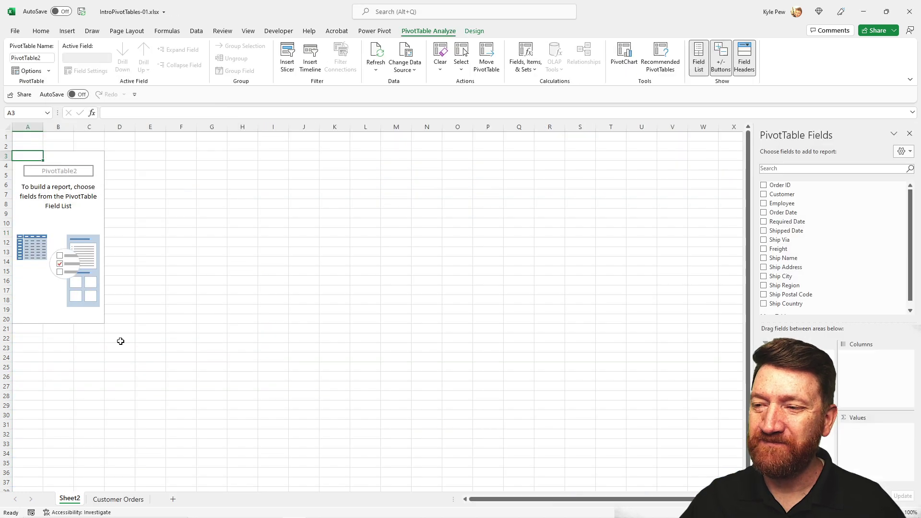
Rename the new PivotTable worksheet as Orders PT.
double_click(69, 499)
type("Orders")
key("Return")
type("PT")
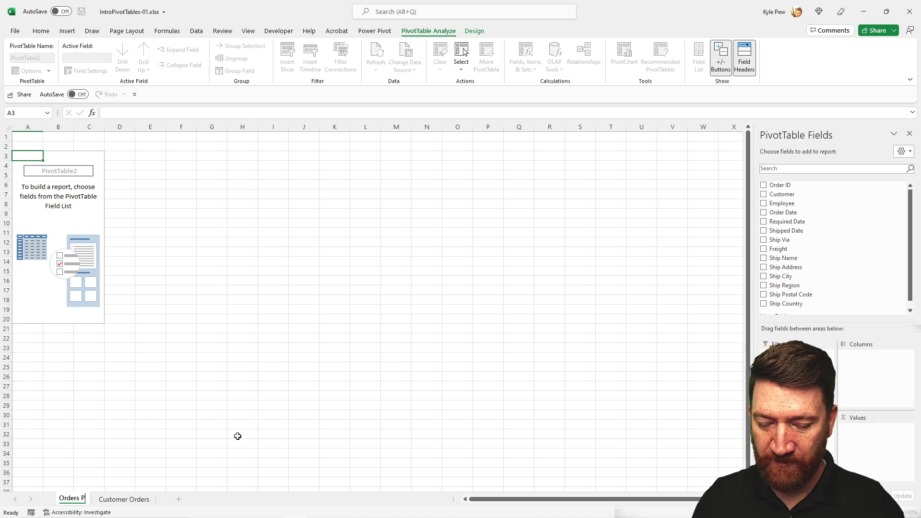
key("Return")
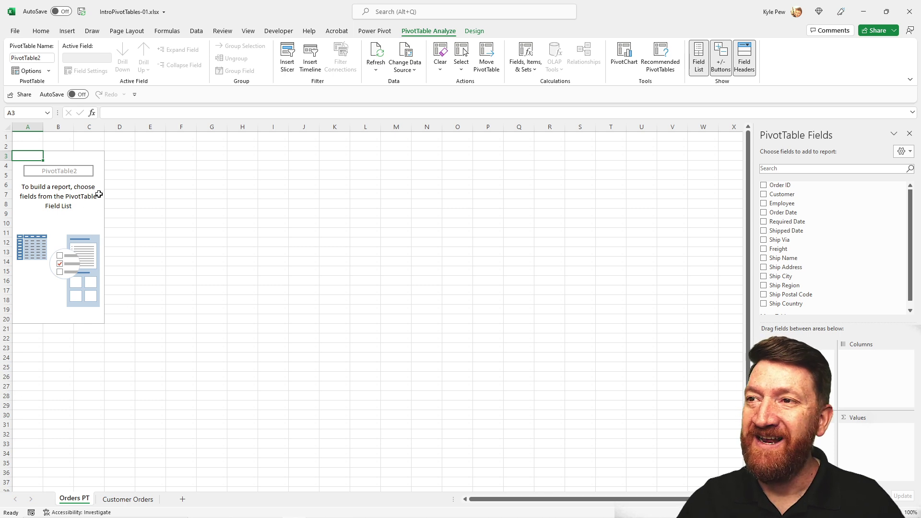
scroll(99, 194, "up", 2)
scroll(99, 194, "up", 2)
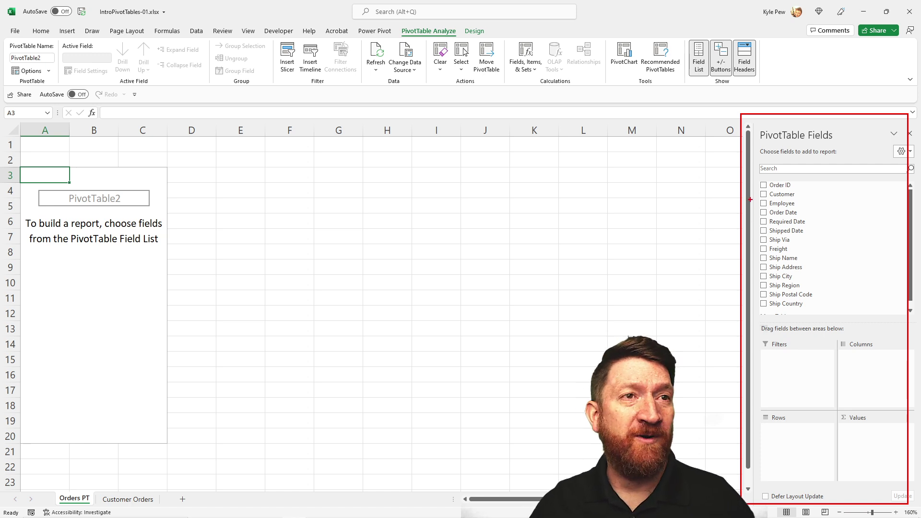
left_click_drag(754, 176, 835, 311)
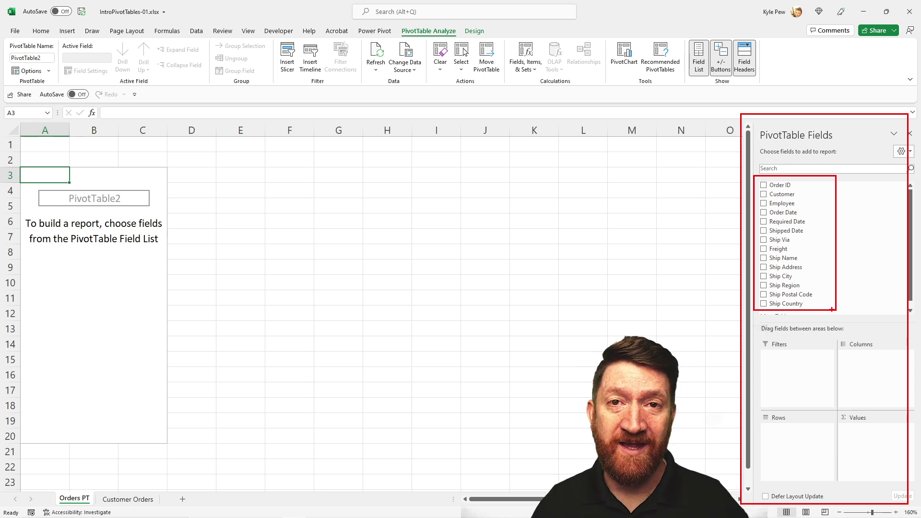
left_click_drag(751, 180, 722, 181)
left_click_drag(752, 213, 726, 214)
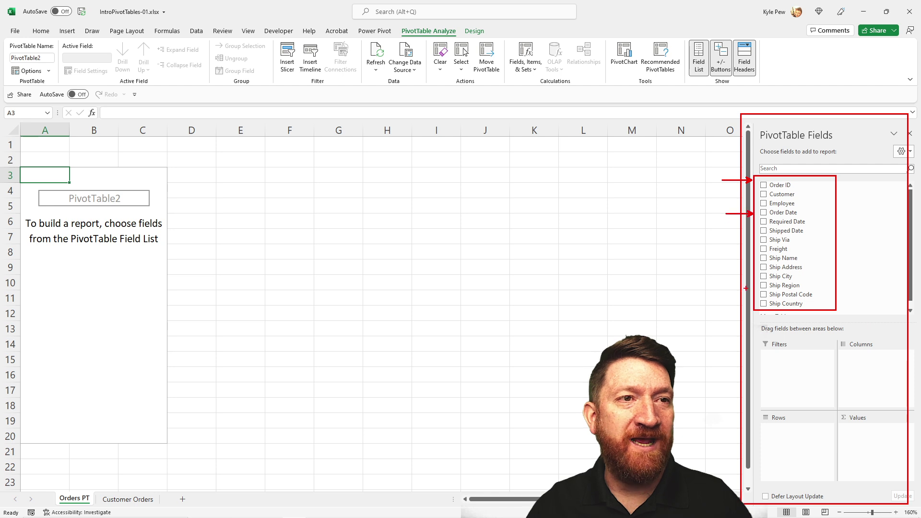
left_click_drag(753, 308, 718, 310)
left_click_drag(758, 251, 723, 256)
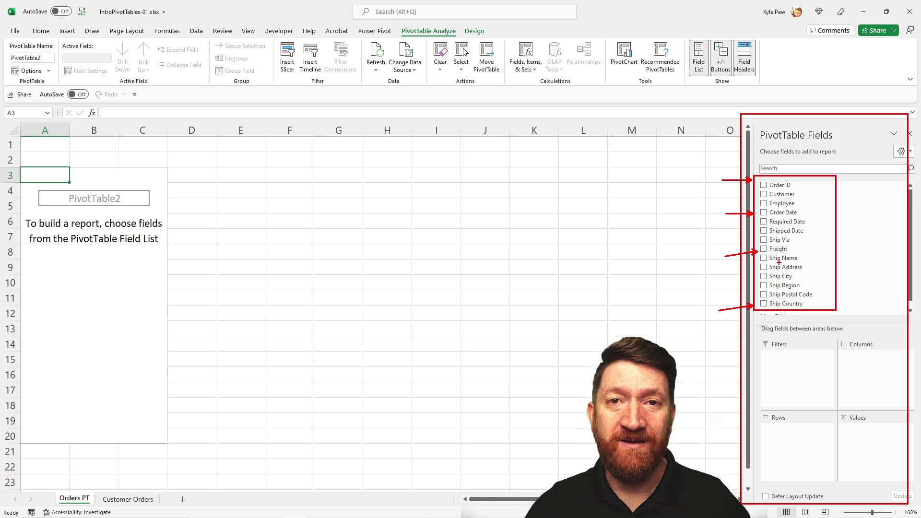
mouse_move(765, 349)
left_mouse_down()
mouse_move(716, 327)
mouse_move(767, 351)
left_mouse_up()
left_click_drag(838, 343, 789, 325)
left_click_drag(763, 412, 717, 384)
left_click_drag(840, 412, 794, 379)
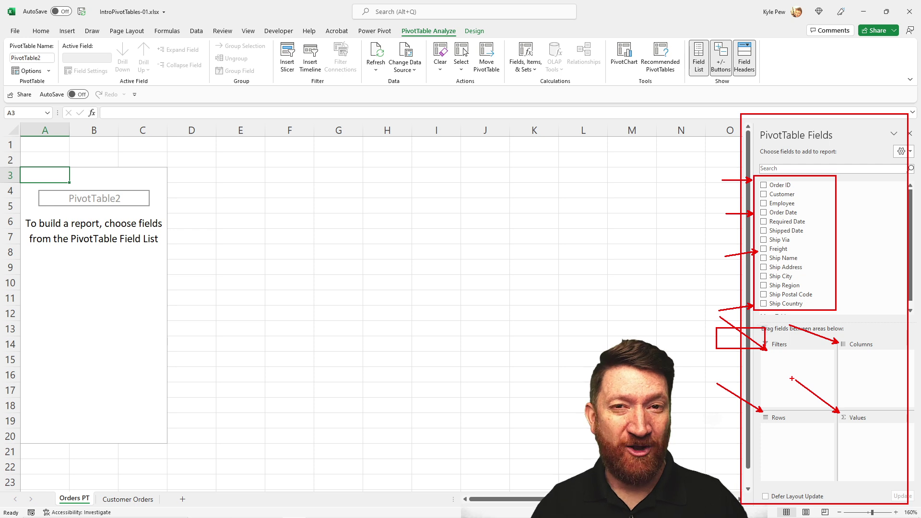
key("Escape")
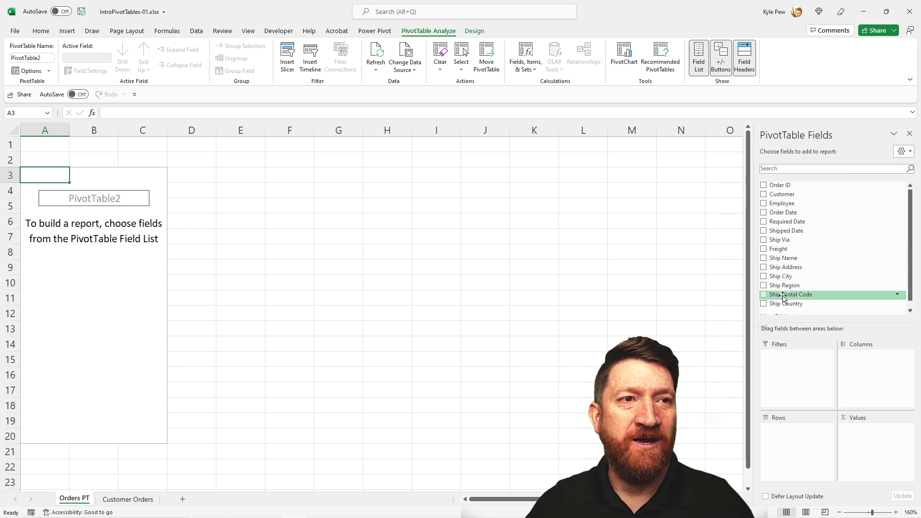
Lay out the PivotTable with Ship Country as rows, the sum of Freight as values and Ship Via as columns.
left_click_drag(782, 305, 790, 445)
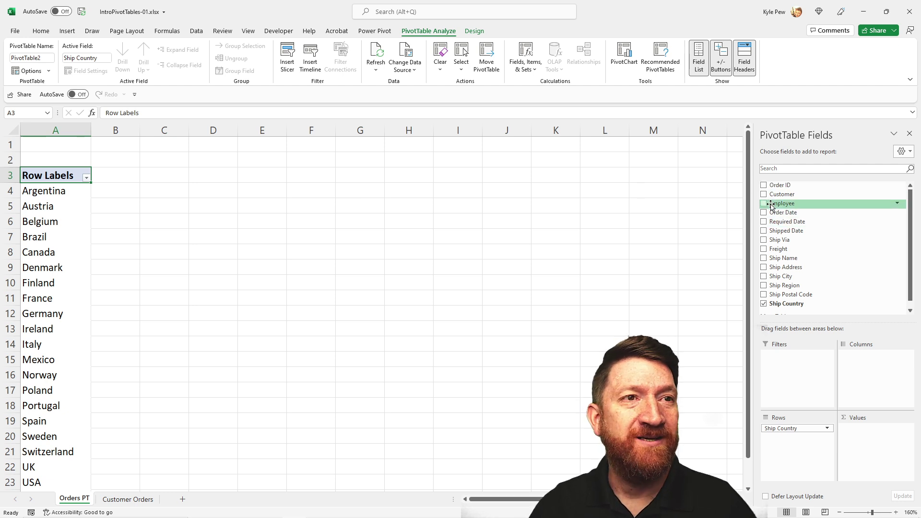
left_click_drag(771, 249, 864, 439)
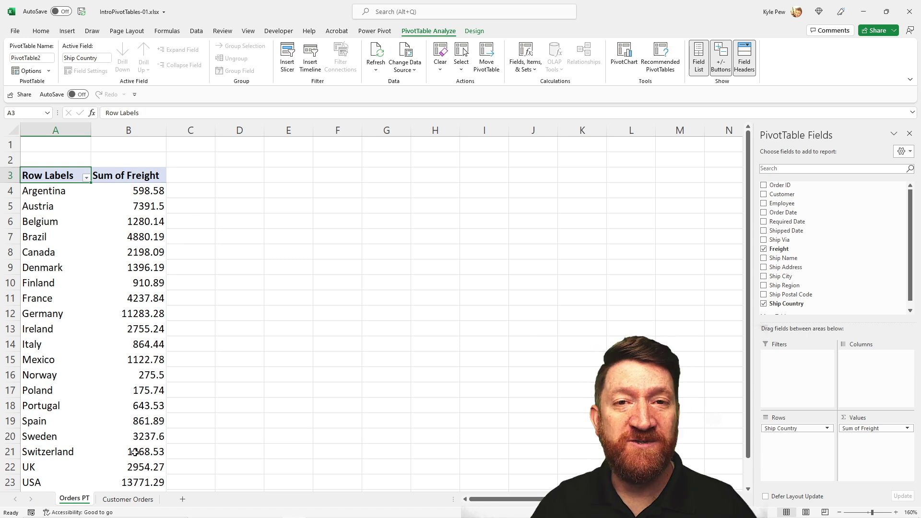
mouse_move(124, 437)
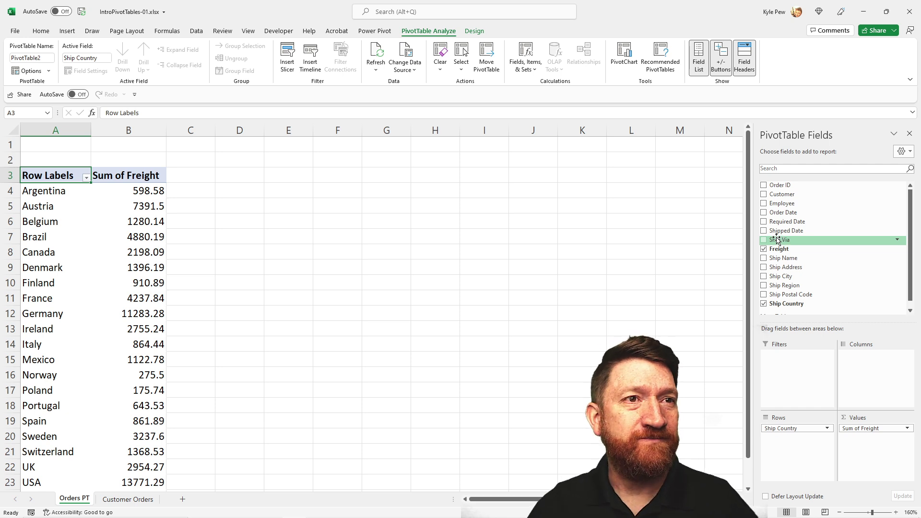
left_click_drag(777, 240, 863, 374)
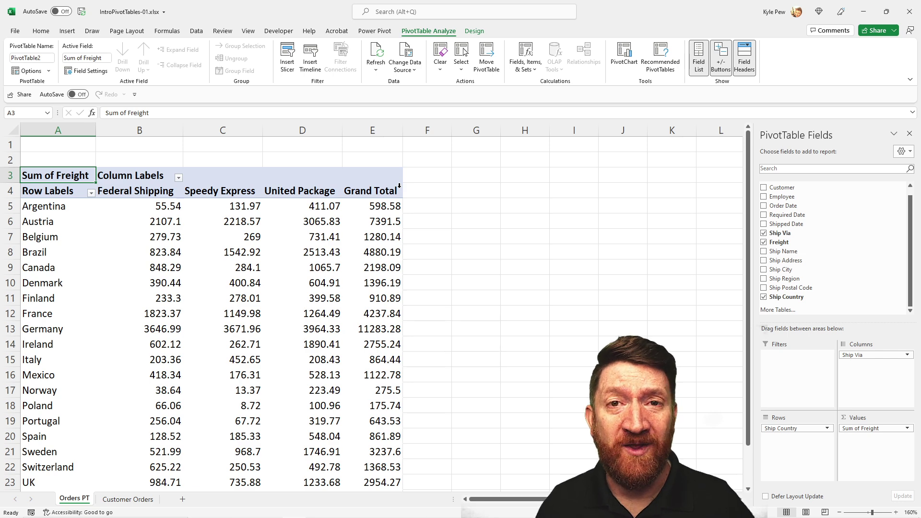
Bring up the commands for inserting objects on the Orders PT sheet.
left_click(67, 31)
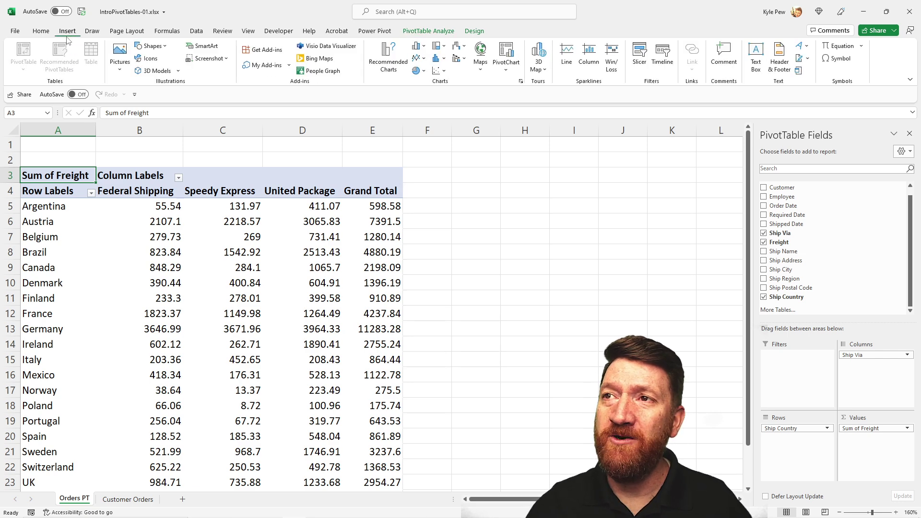